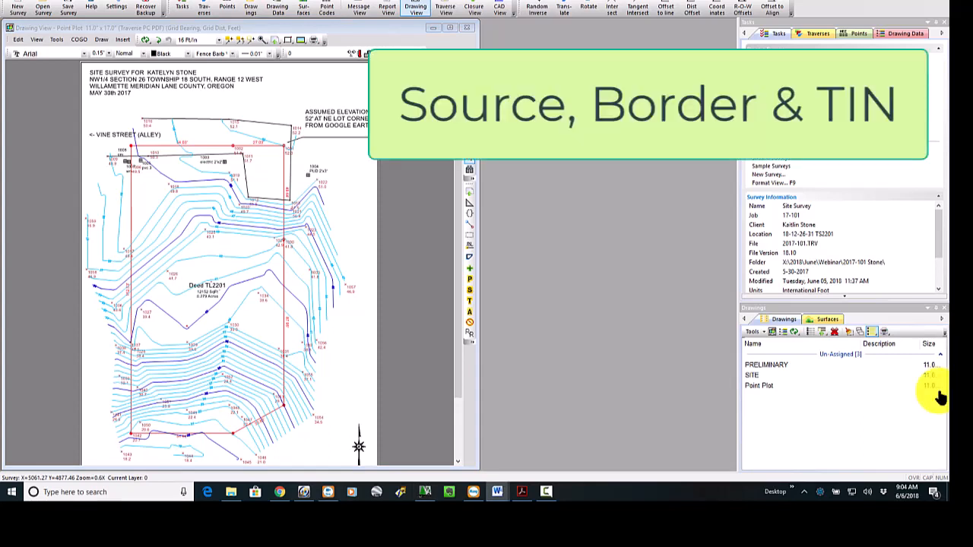
Delete the Existing Ground surface from the survey.
click(828, 319)
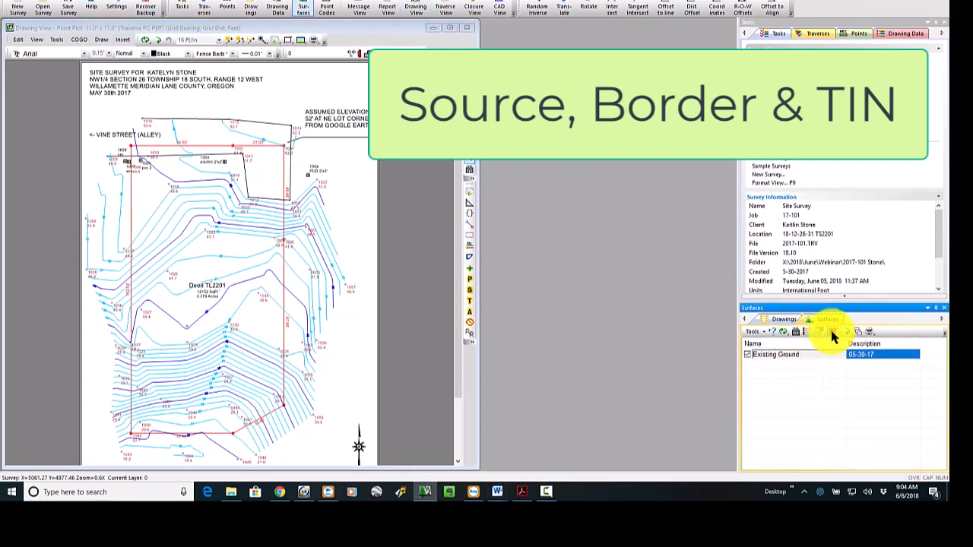
click(832, 331)
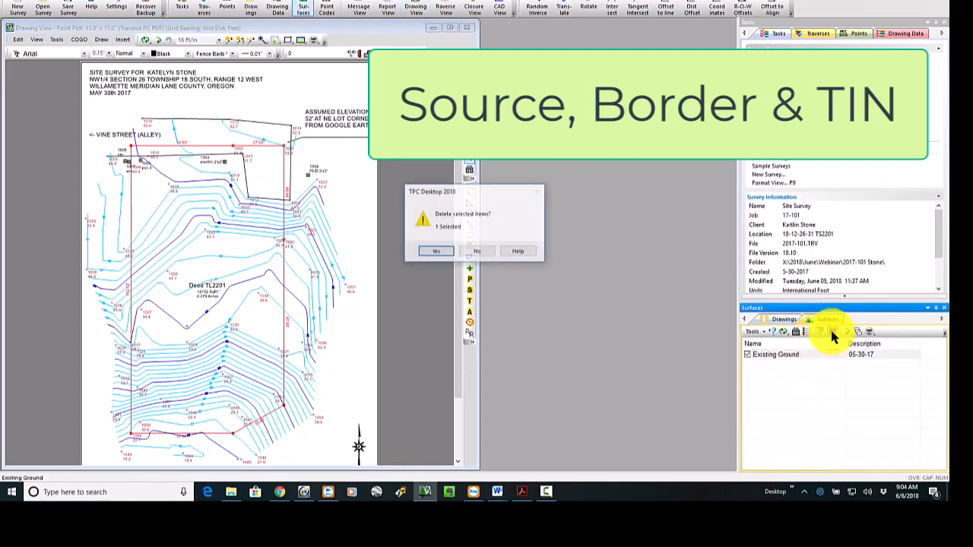
click(427, 252)
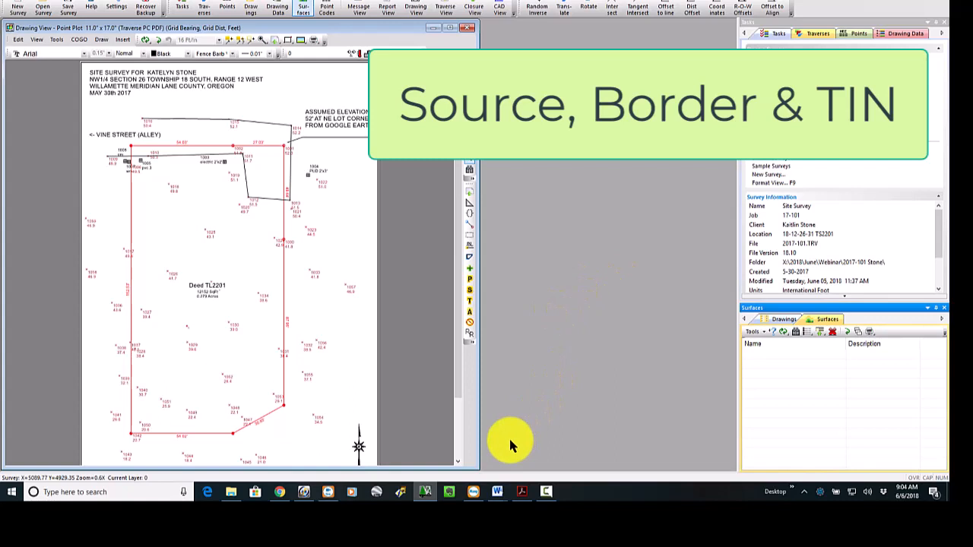
click(280, 493)
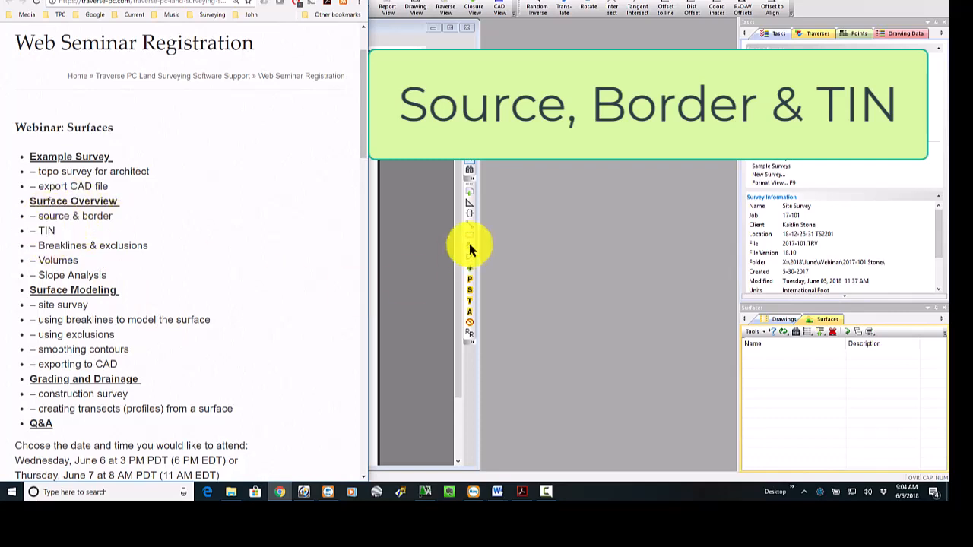
click(550, 213)
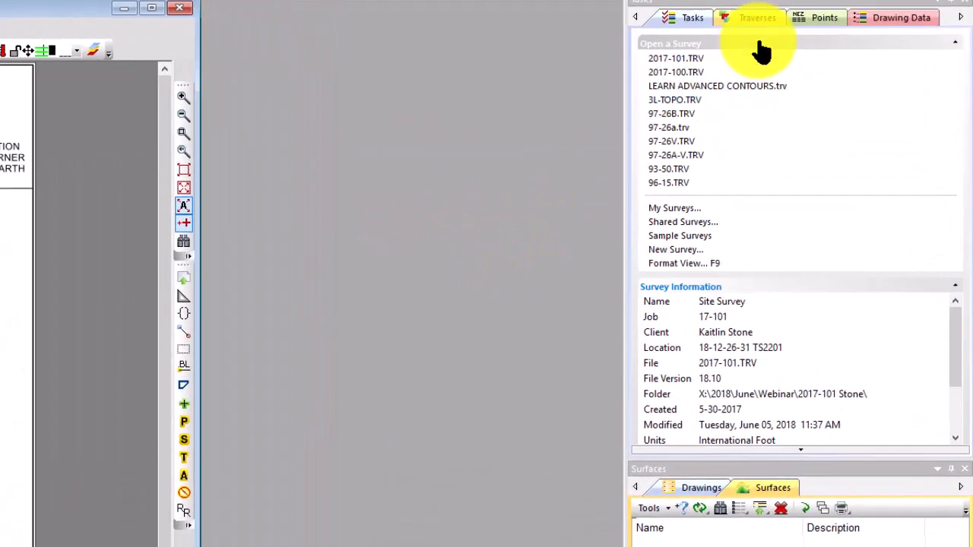
Create a surface from the imported traverse 2017-101.RW5 and move its settings dialog clear of the contours.
click(756, 19)
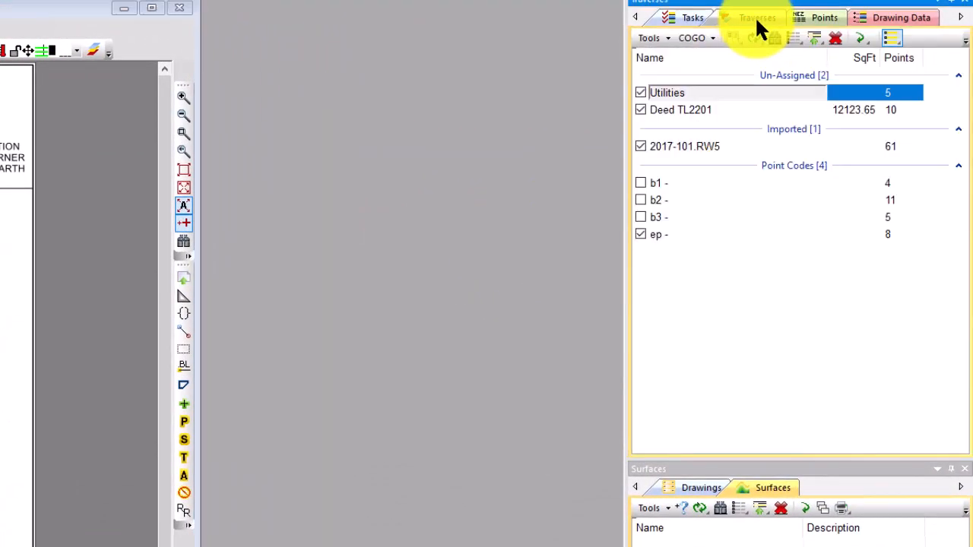
click(682, 147)
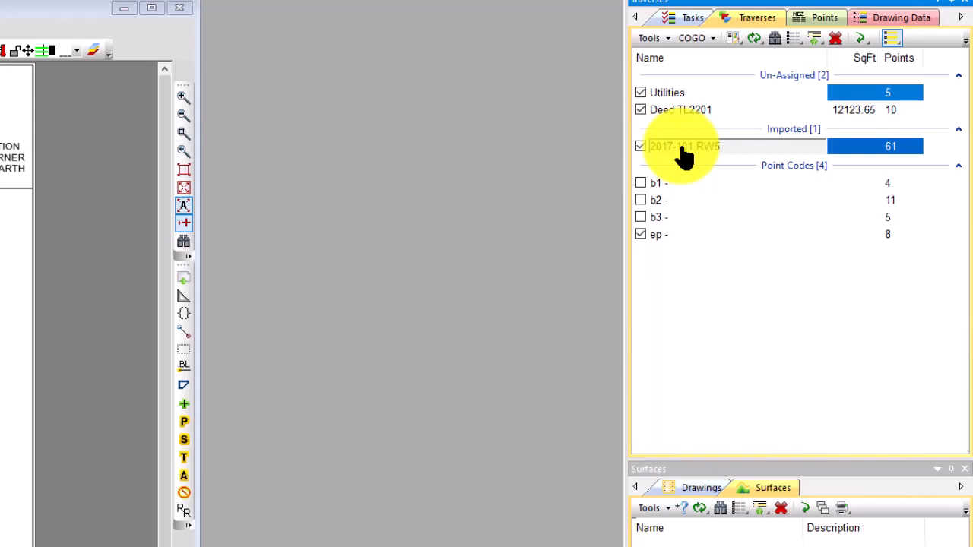
right_click(685, 156)
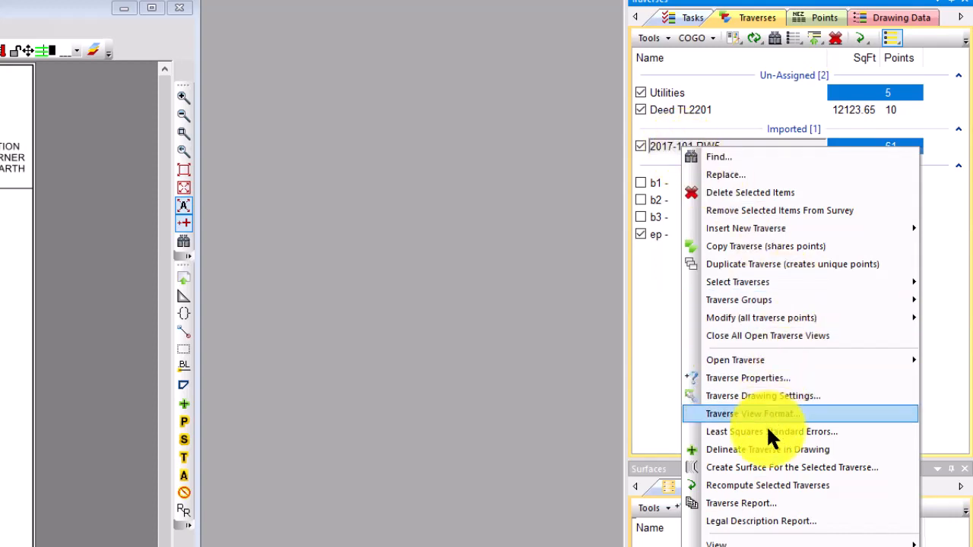
click(752, 468)
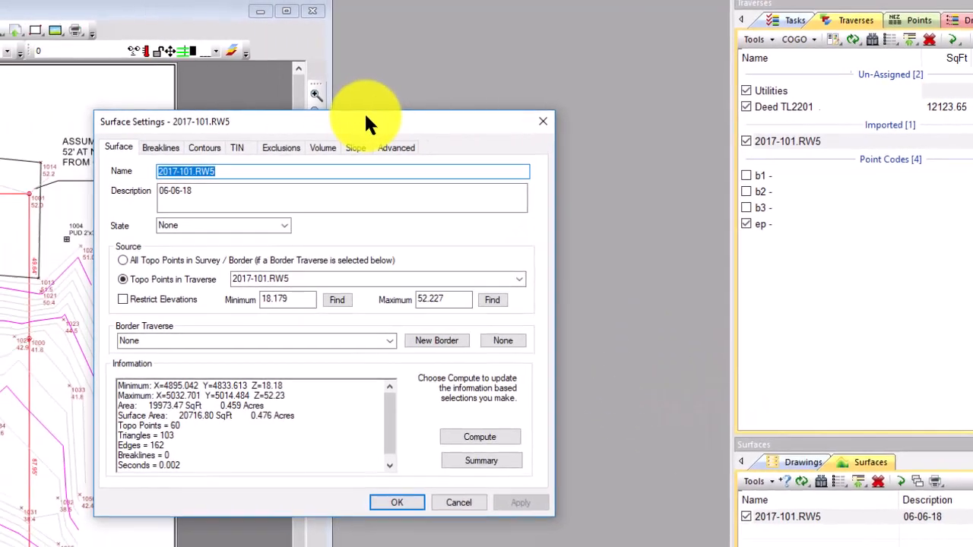
drag(235, 121, 402, 60)
drag(699, 55, 701, 44)
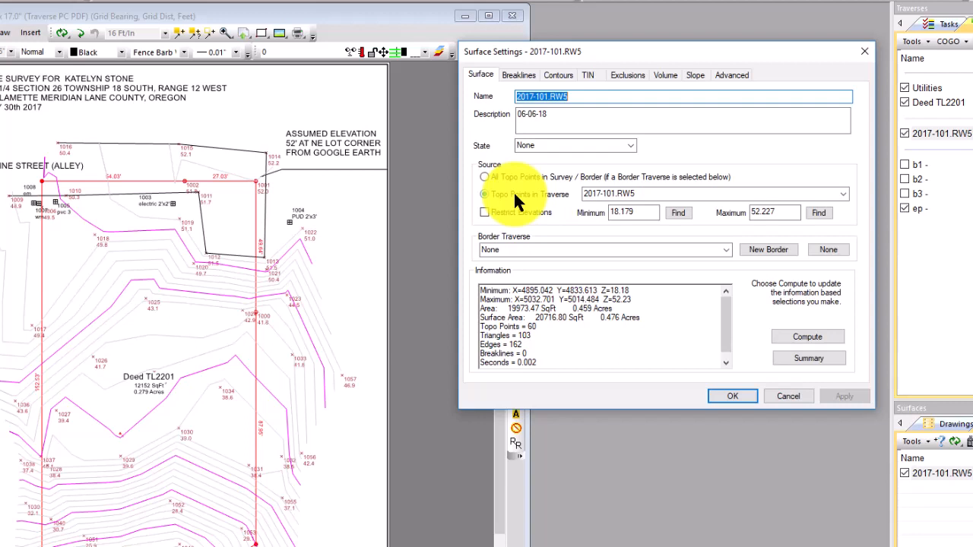
Turn on drawing of the TIN for the 2017-101.RW5 surface and apply it.
click(589, 74)
click(486, 107)
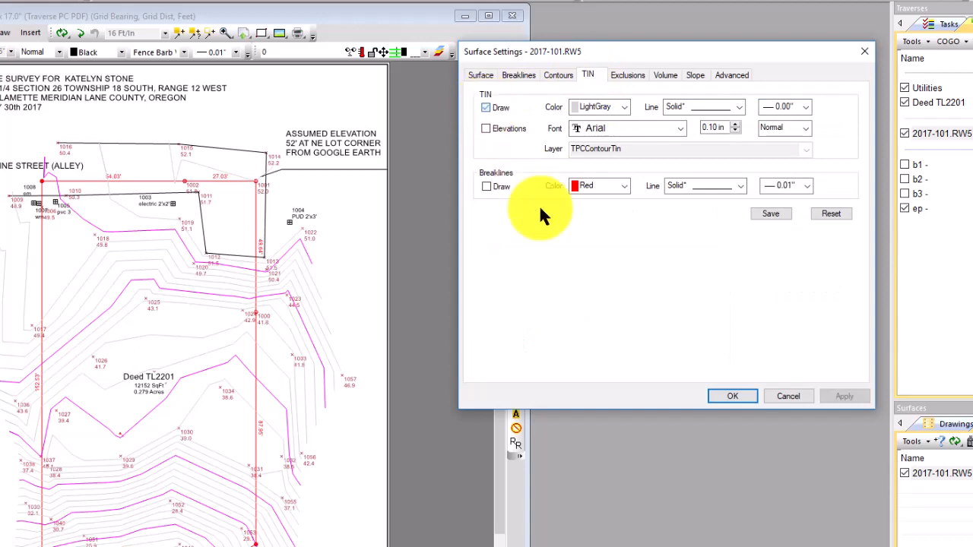
click(840, 395)
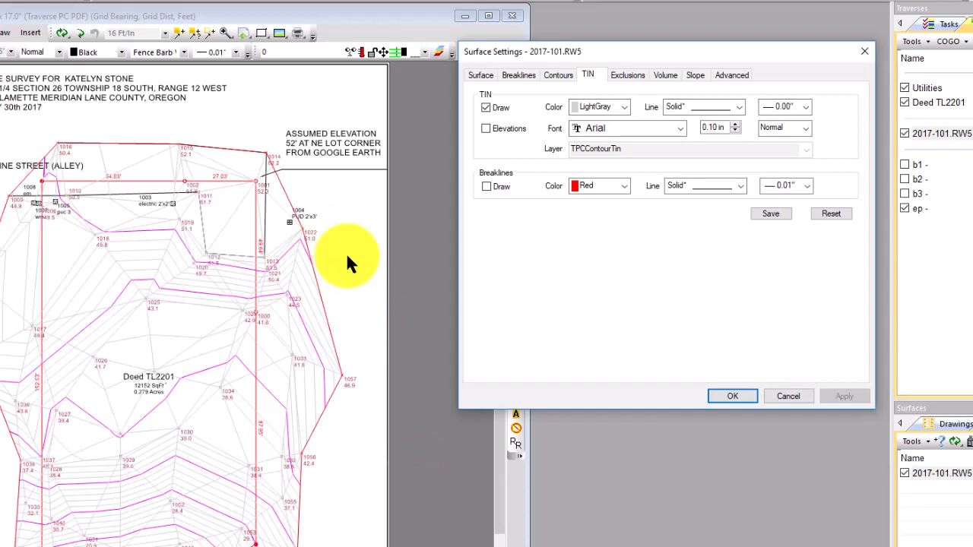
Turn off drawing of the surface's TIN, apply it, and close the surface settings.
click(486, 108)
click(839, 394)
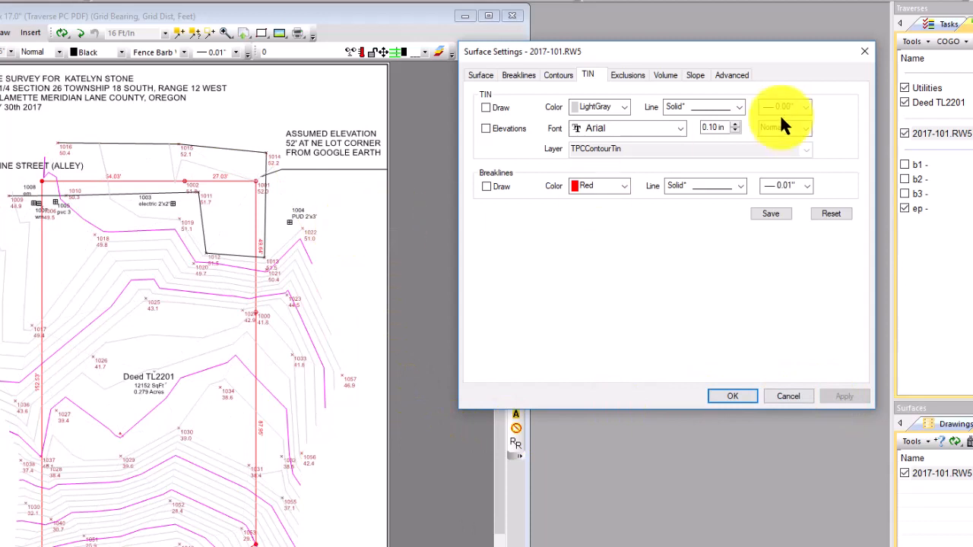
click(864, 52)
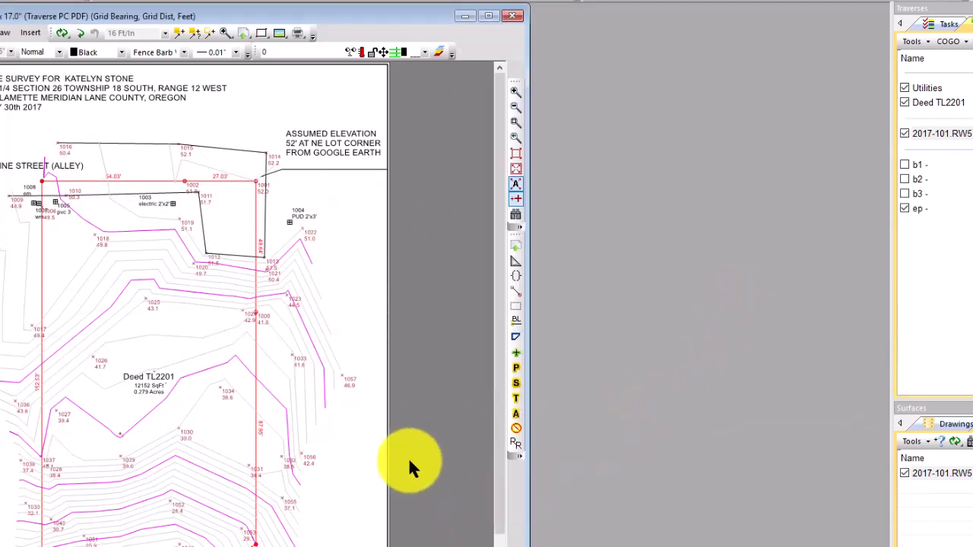
Highlight the topo points in the drawing and inspect those around the Deed TL2201 label.
click(517, 399)
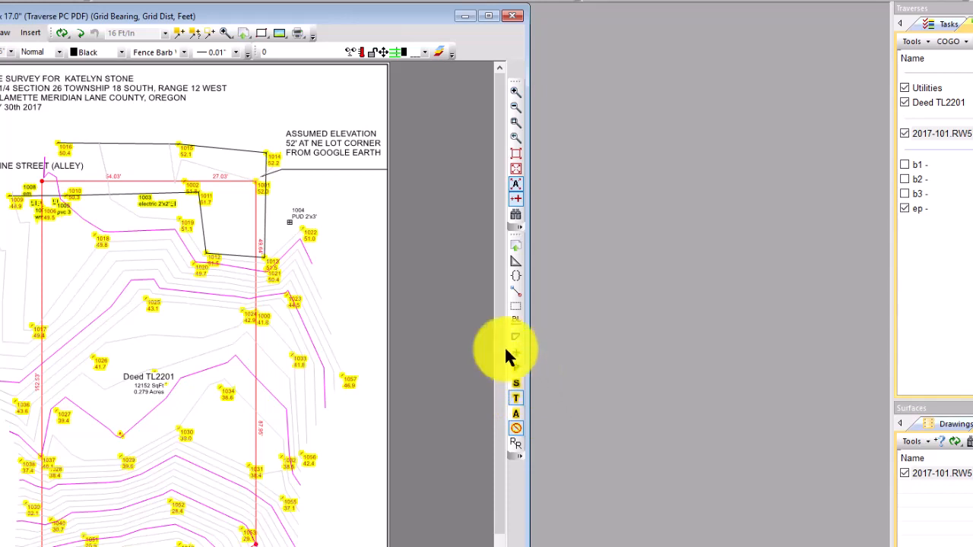
click(515, 123)
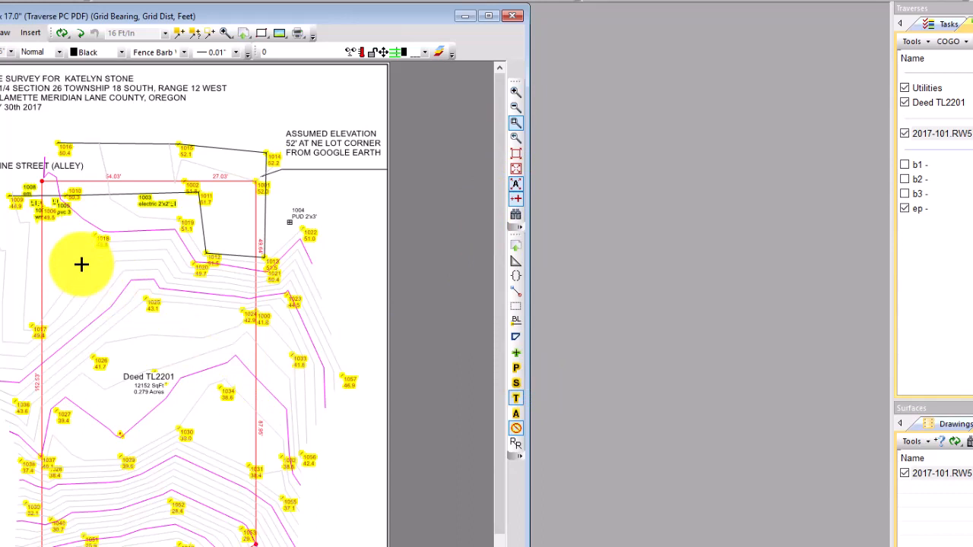
mouse_move(81, 265)
mouse_down()
mouse_move(239, 382)
mouse_move(300, 412)
mouse_up()
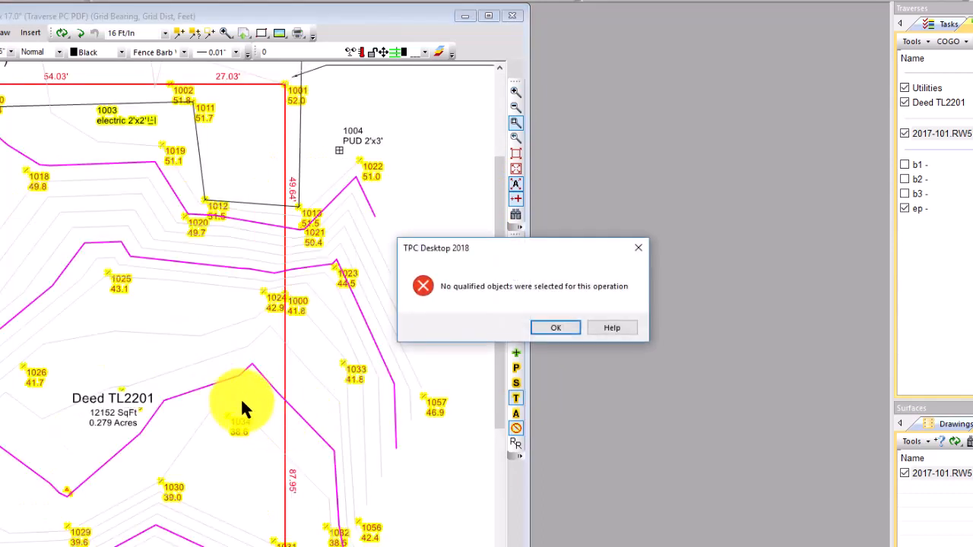
click(554, 327)
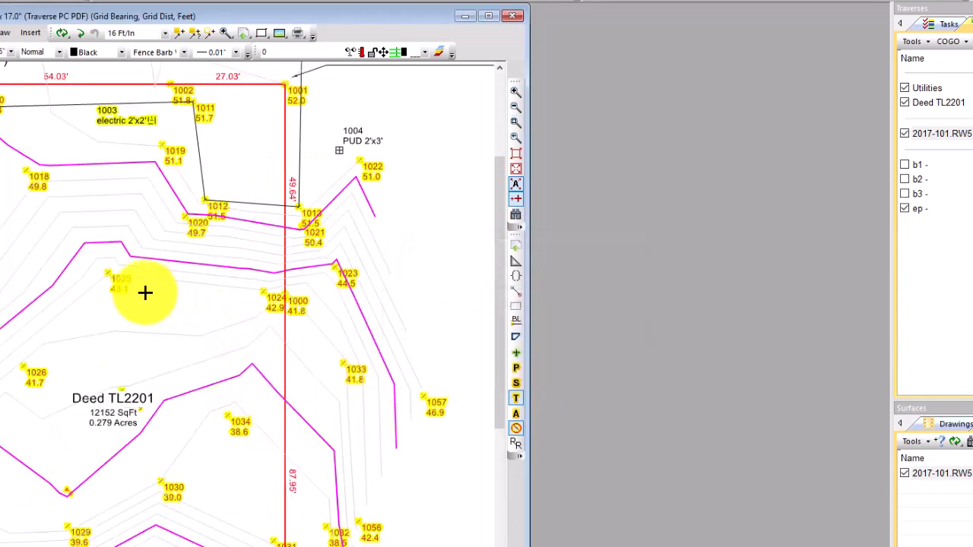
Turn topo off for point 1025 and recompute the surface from its contours.
mouse_move(126, 297)
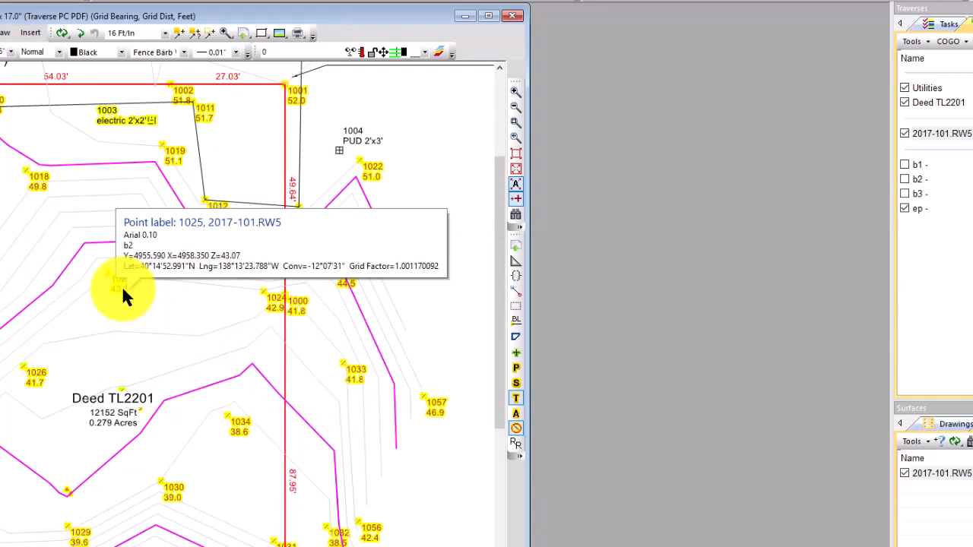
right_click(123, 291)
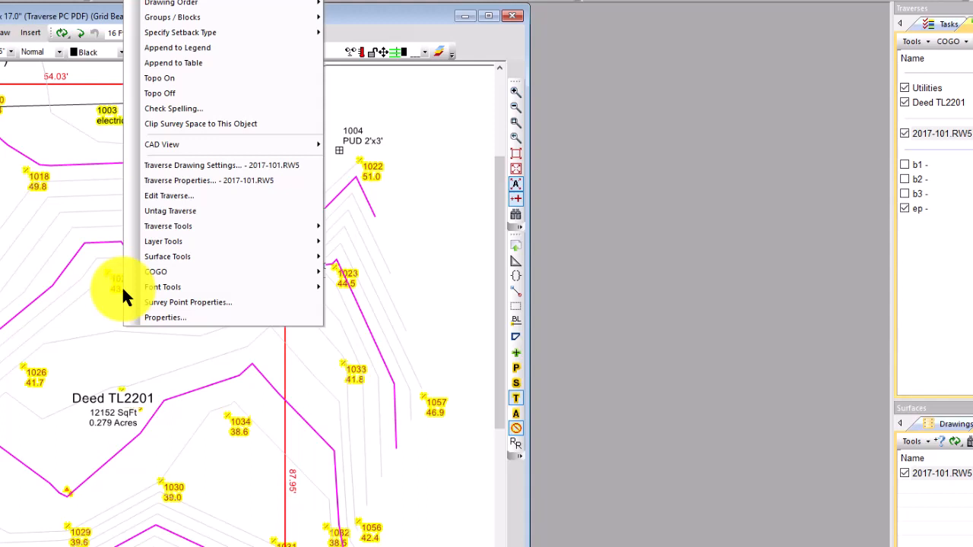
click(155, 91)
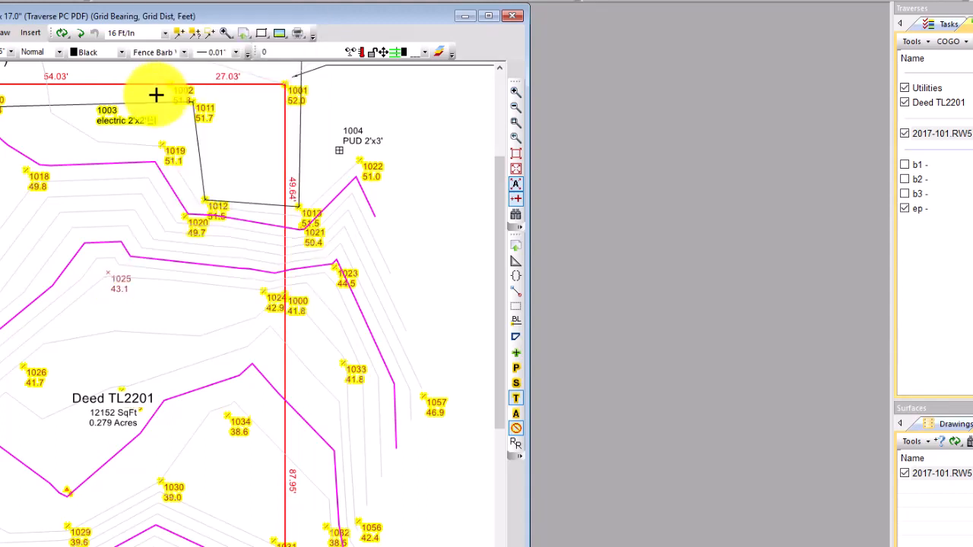
right_click(187, 281)
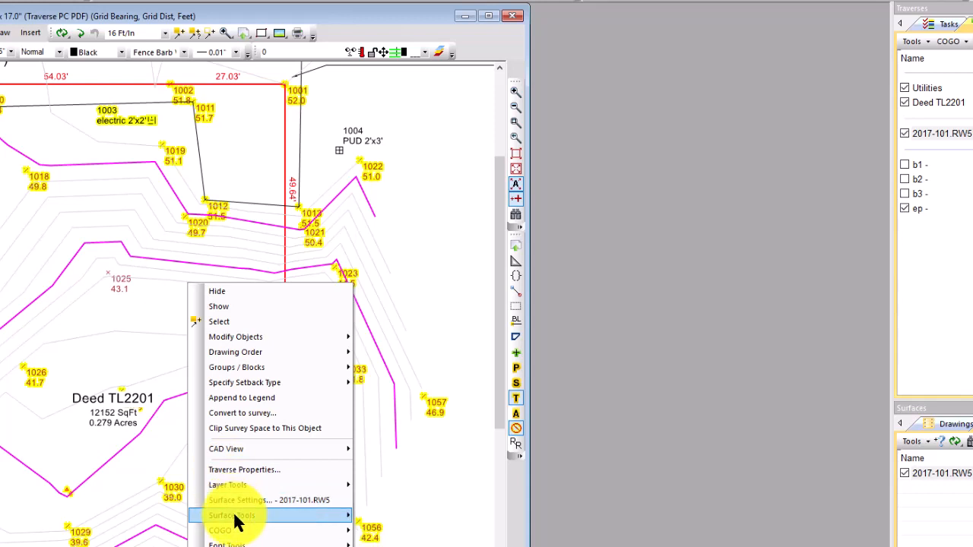
mouse_move(237, 517)
click(415, 544)
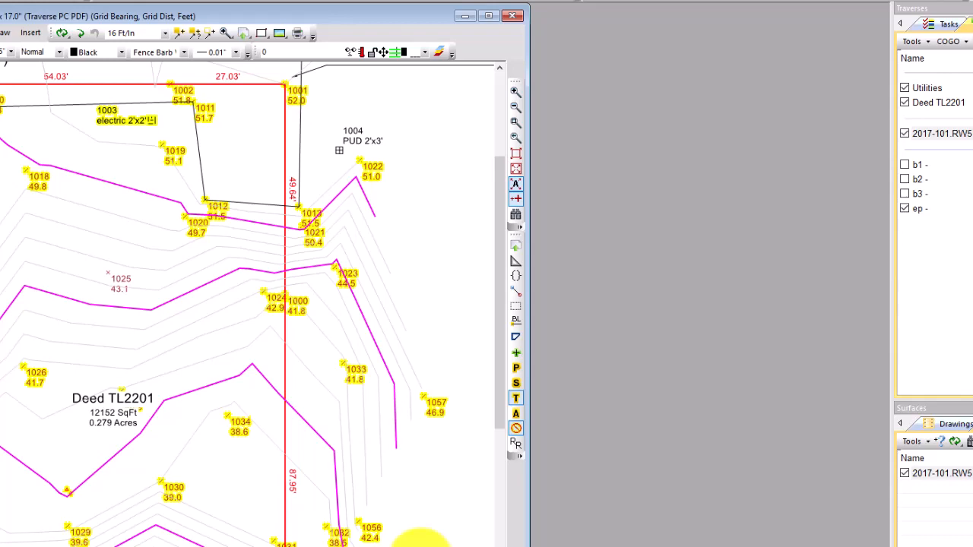
Turn off Manual Recompute in the advanced settings of the 2017-101.RW5 surface.
double_click(162, 300)
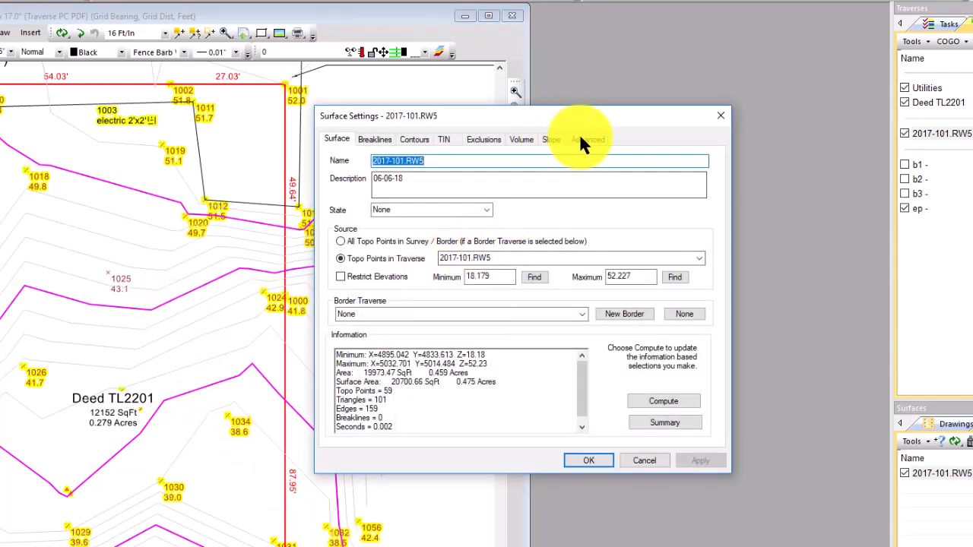
click(581, 139)
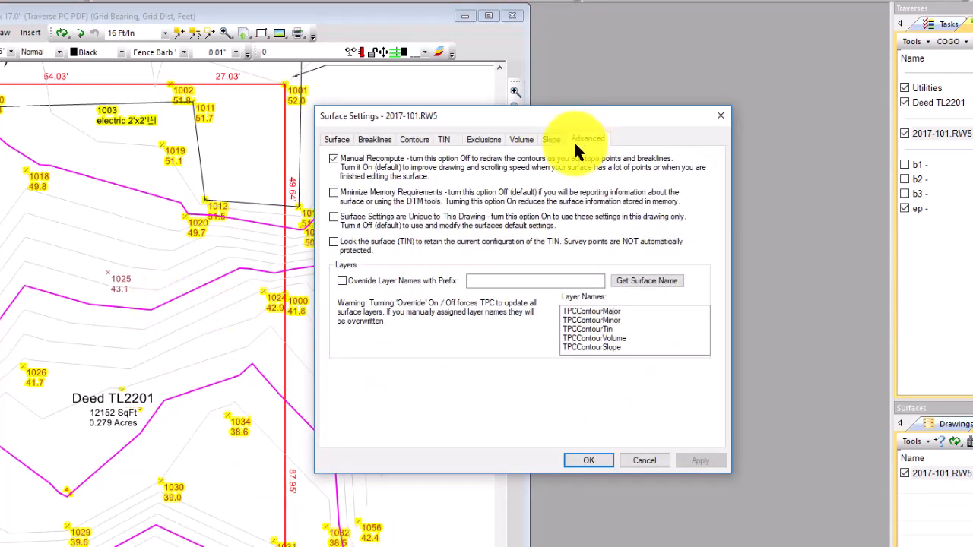
click(335, 158)
click(583, 461)
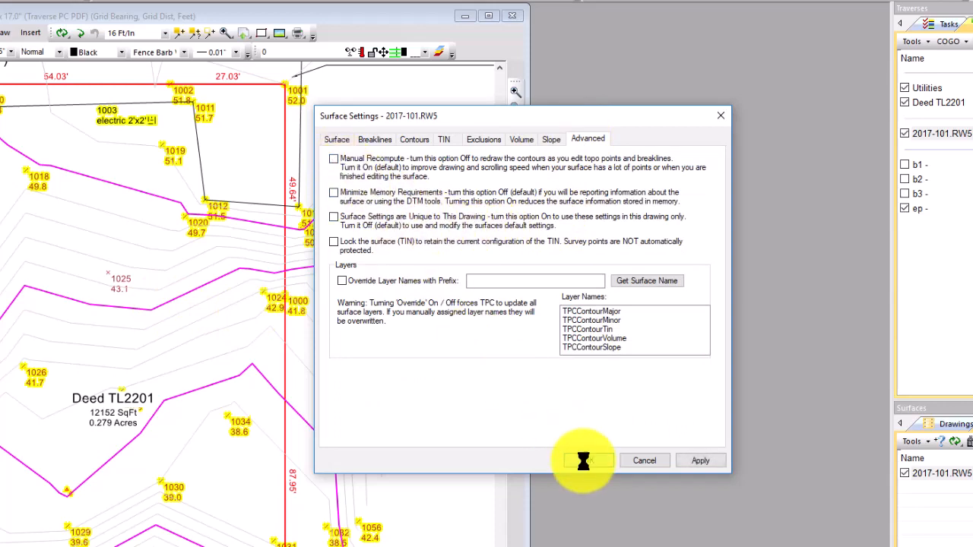
Turn topo back on for point 1025 and remove the topo point highlighting.
right_click(121, 281)
click(156, 76)
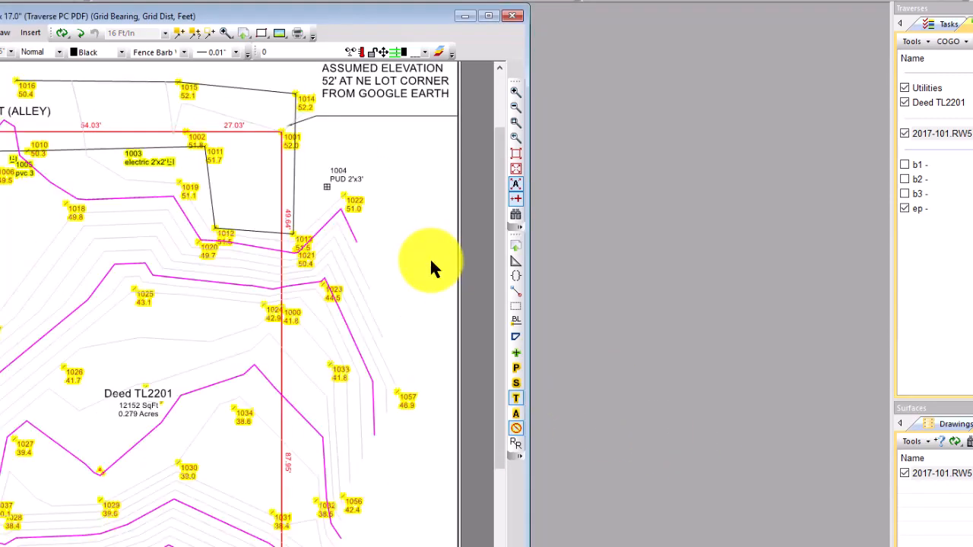
scroll(442, 302, down, 1)
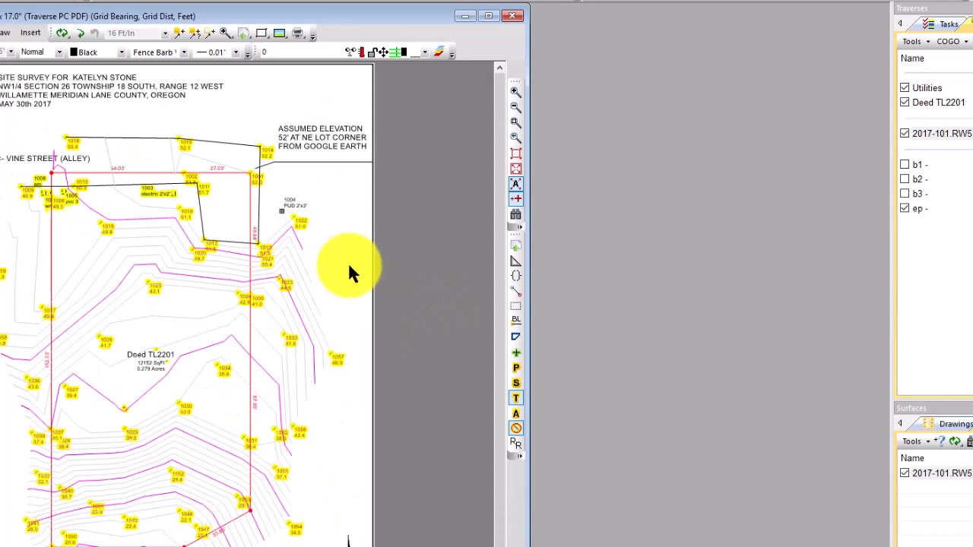
click(516, 397)
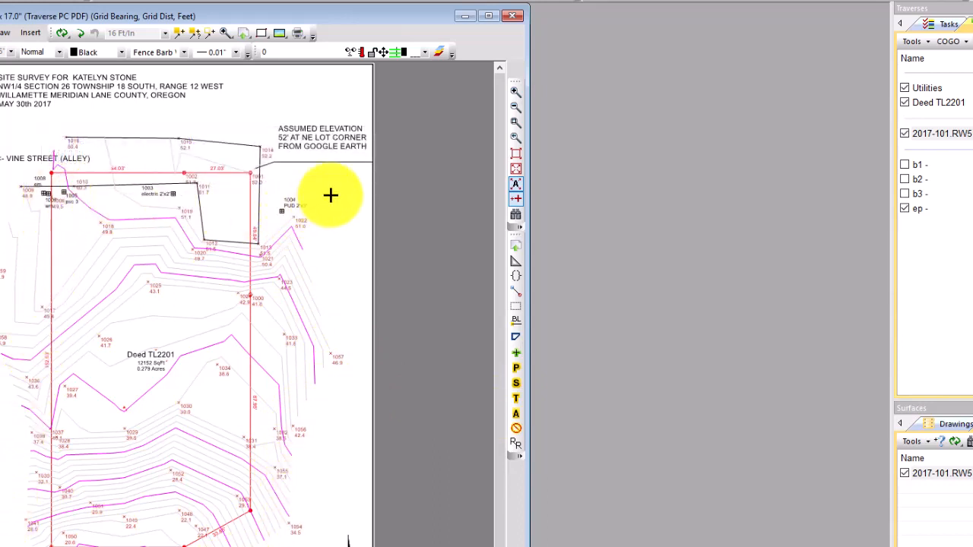
Examine the source and border options in the 2017-101.RW5 surface's settings.
scroll(371, 283, up, 1)
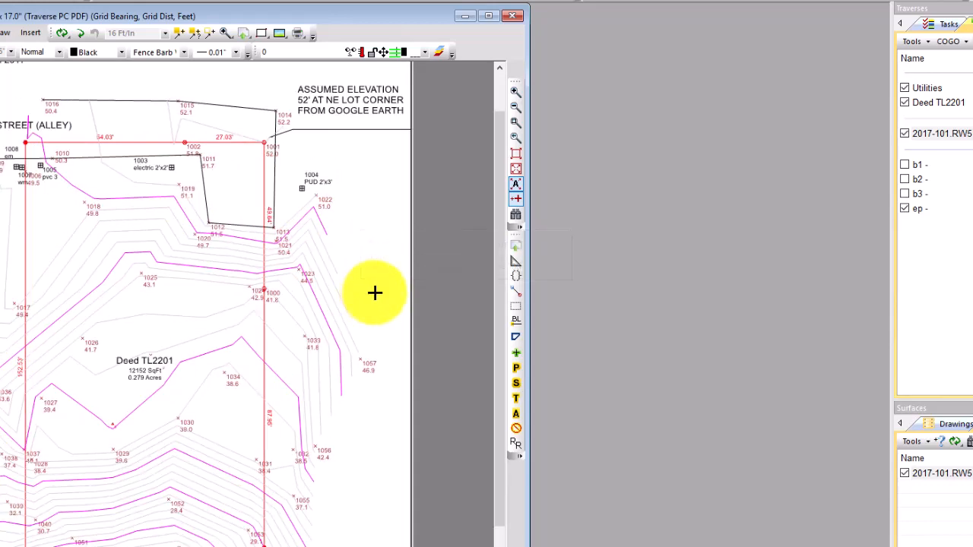
scroll(374, 292, up, 1)
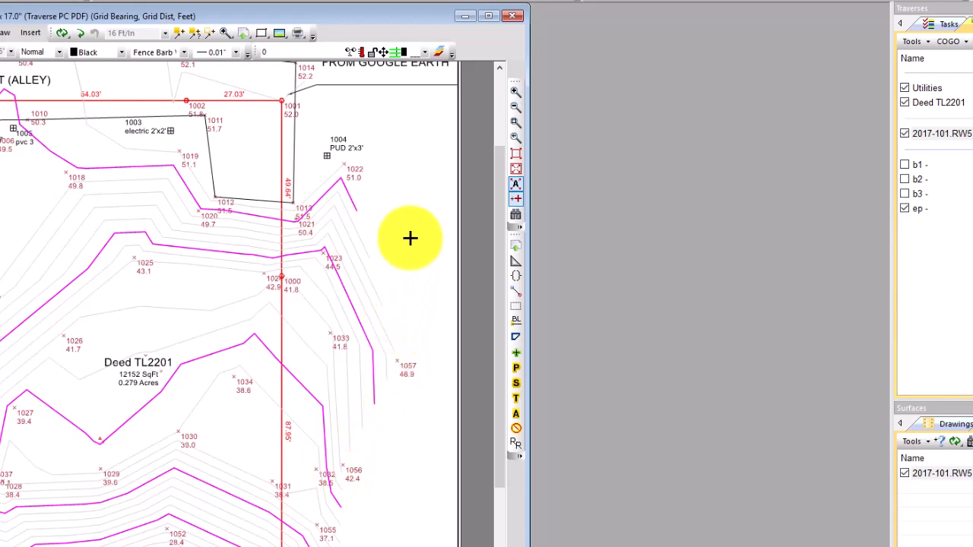
double_click(341, 285)
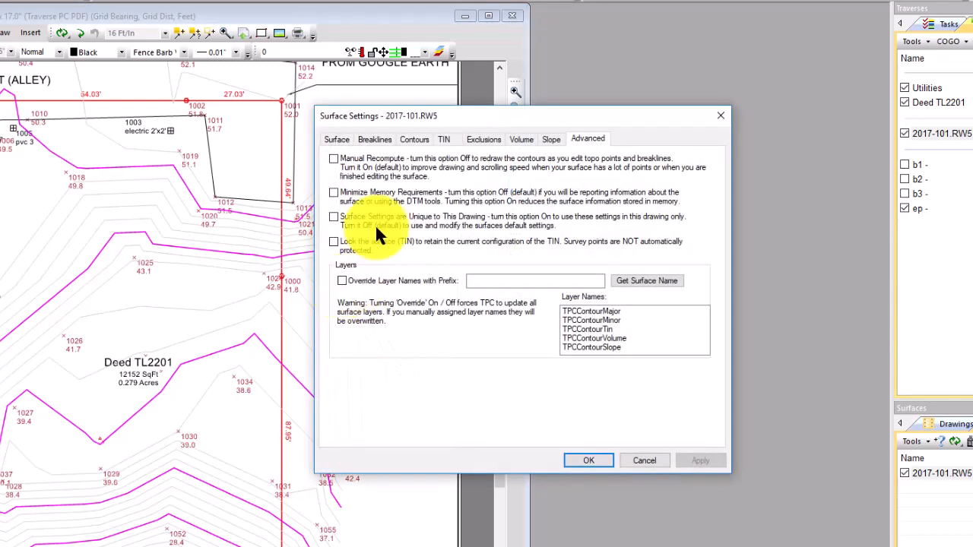
click(336, 139)
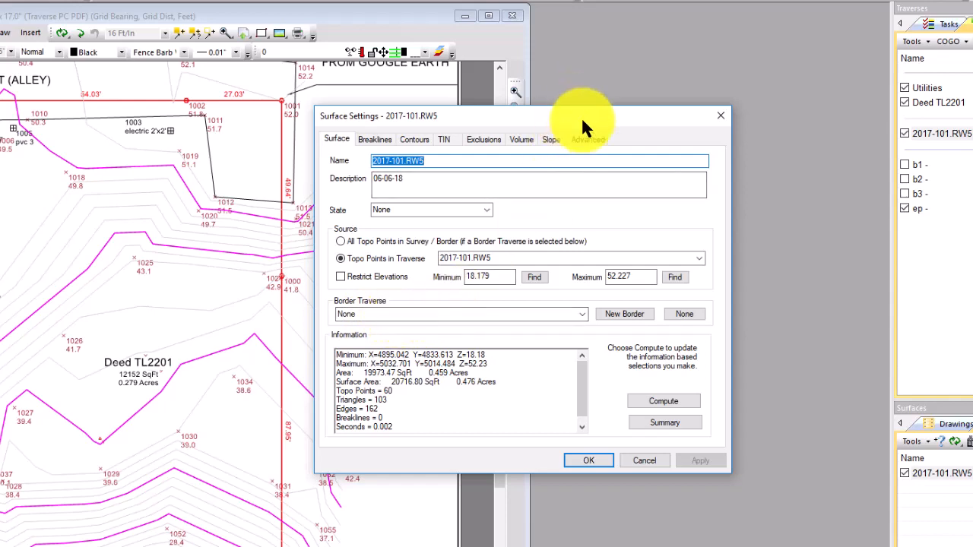
drag(583, 114, 700, 63)
click(836, 64)
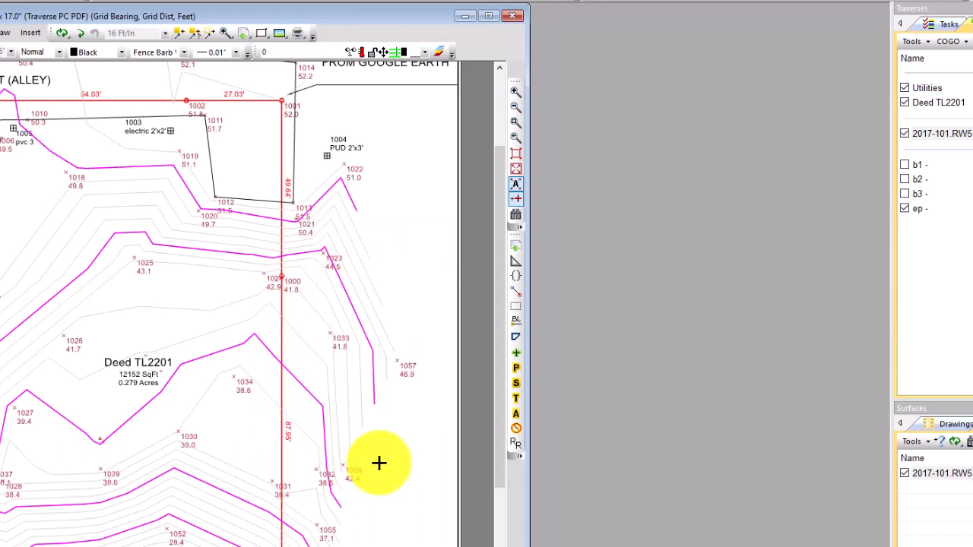
Turn on drawing of both the TIN and the breaklines in the 2017-101.RW5 surface's settings.
double_click(350, 307)
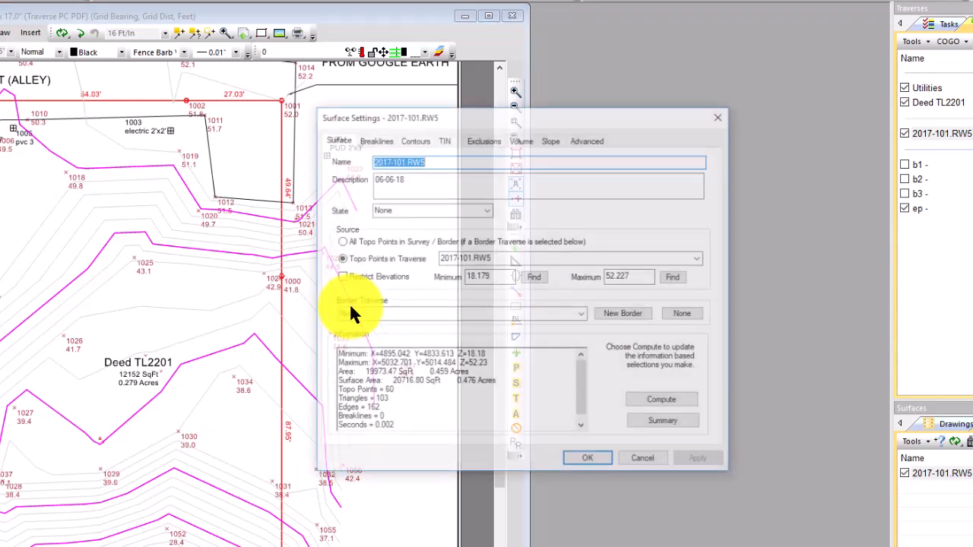
click(444, 140)
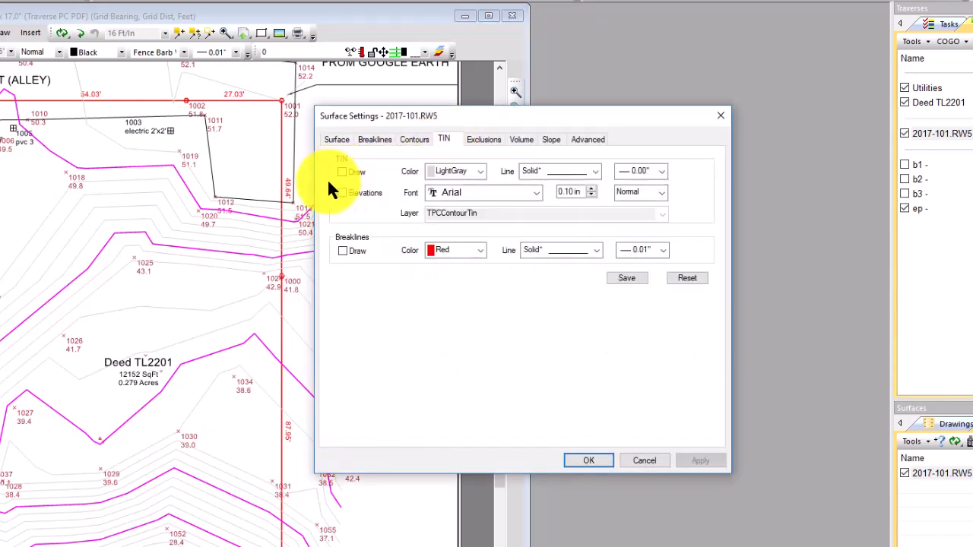
click(342, 172)
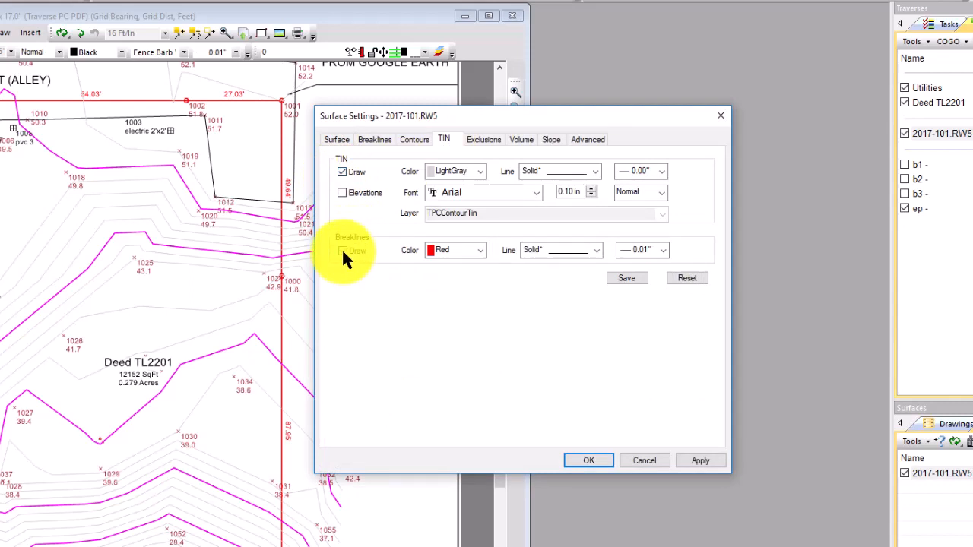
click(342, 252)
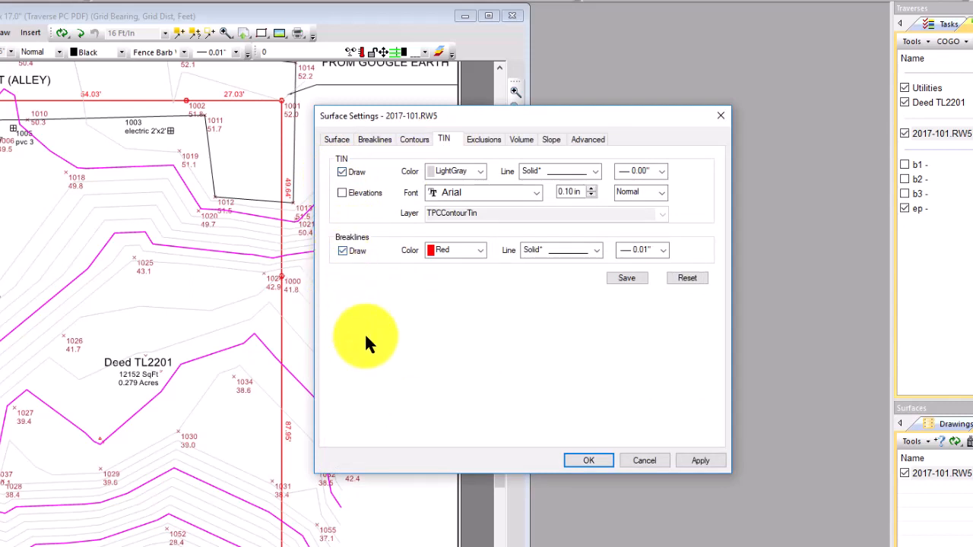
Set the surface's breaklines to a 0.02" line weight and Blue colour, and accept the surface settings.
click(594, 249)
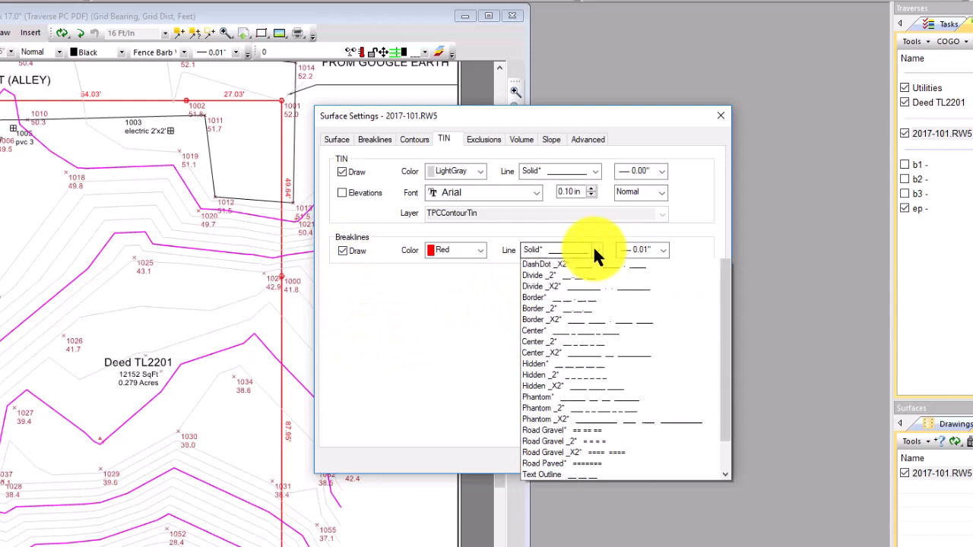
click(660, 244)
click(661, 251)
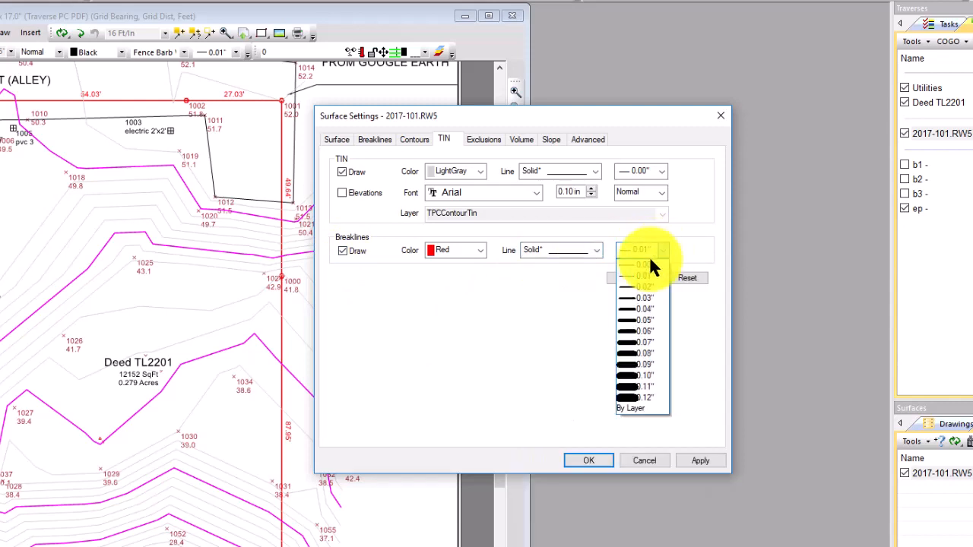
click(639, 287)
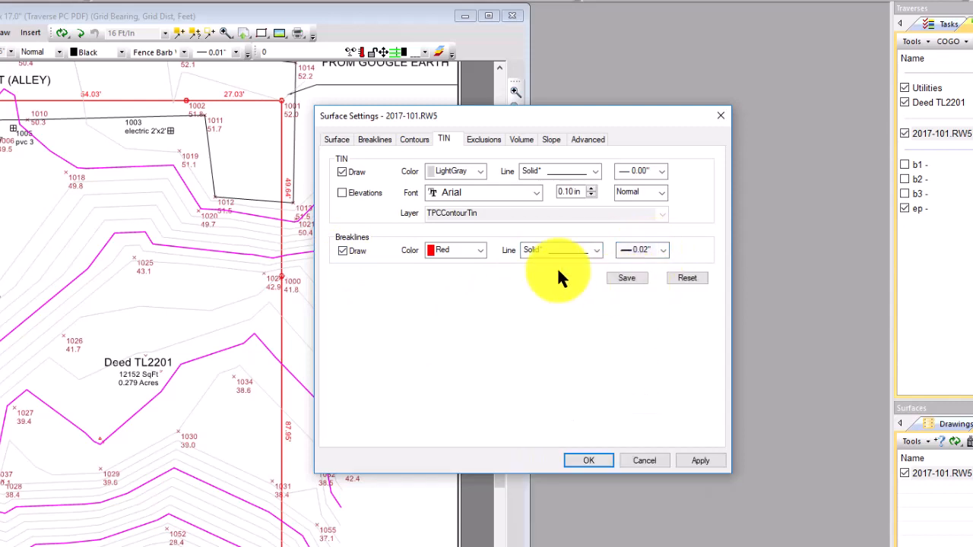
click(483, 252)
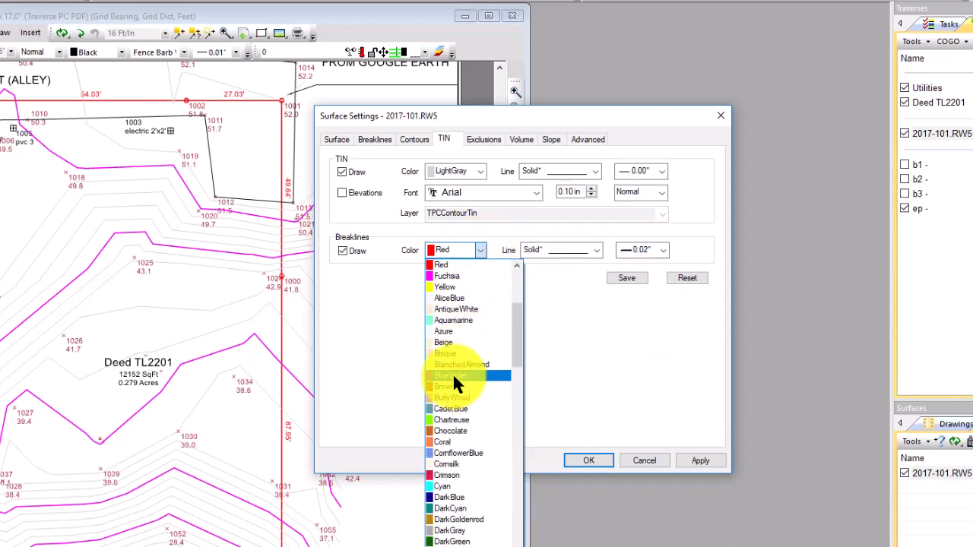
scroll(453, 380, up, 3)
click(436, 398)
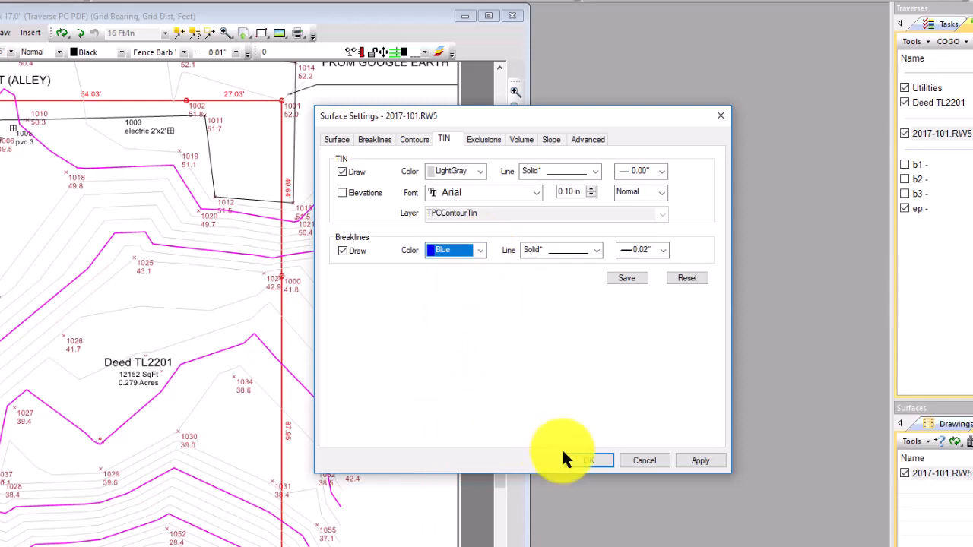
click(594, 459)
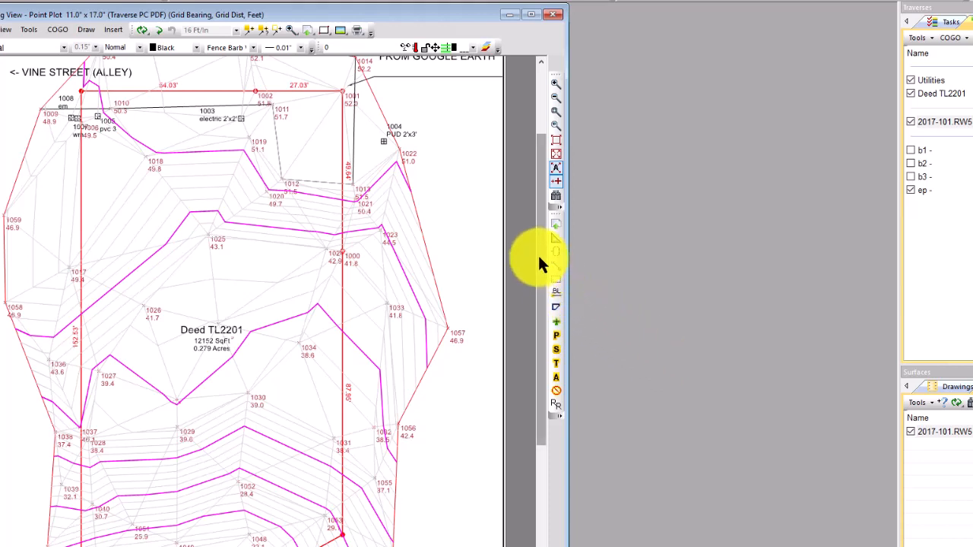
drag(543, 261, 541, 303)
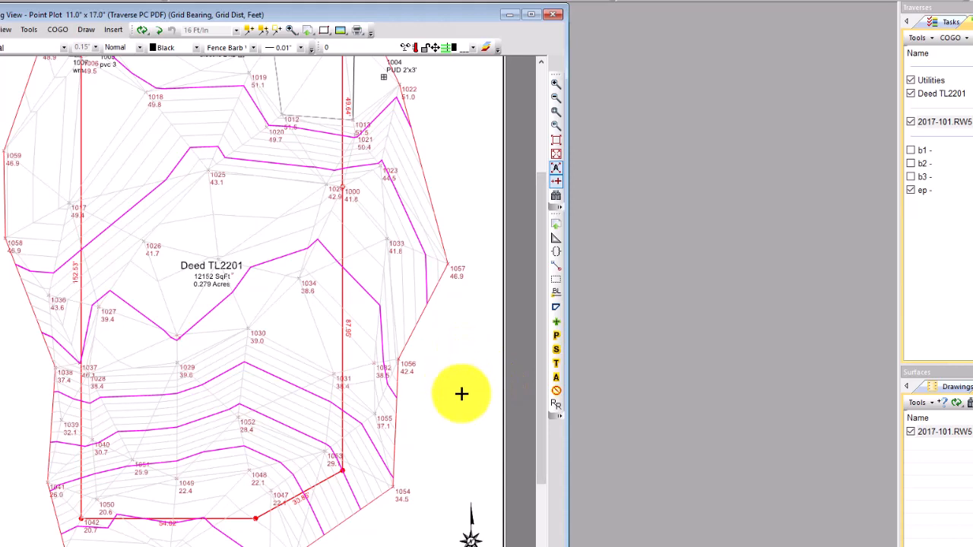
mouse_move(250, 421)
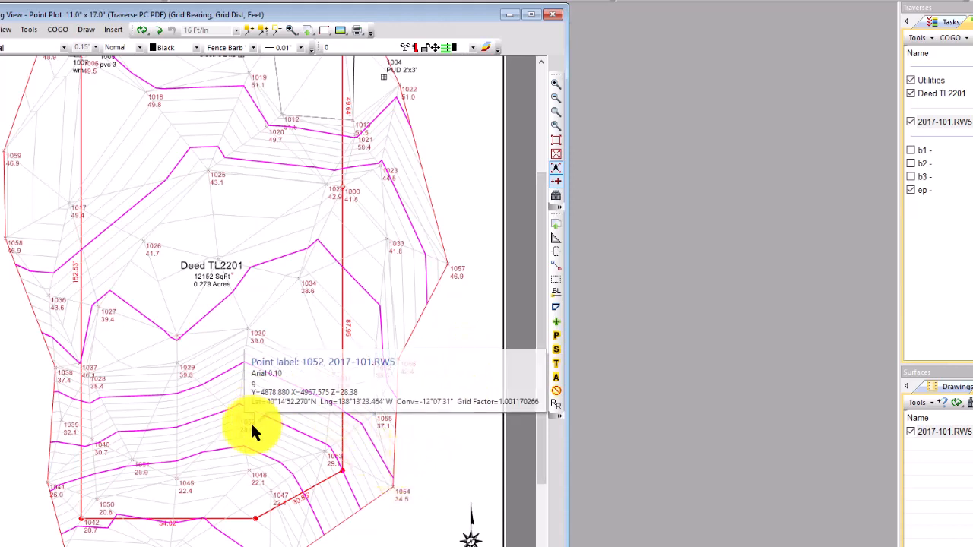